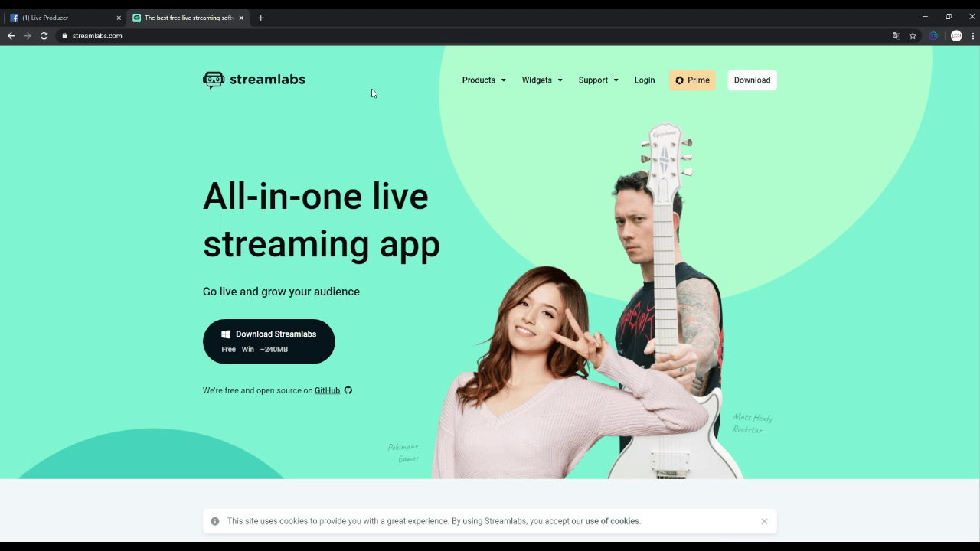
# Log in to streamlabs.com using the Facebook login option.
pyautogui.click(640, 83)
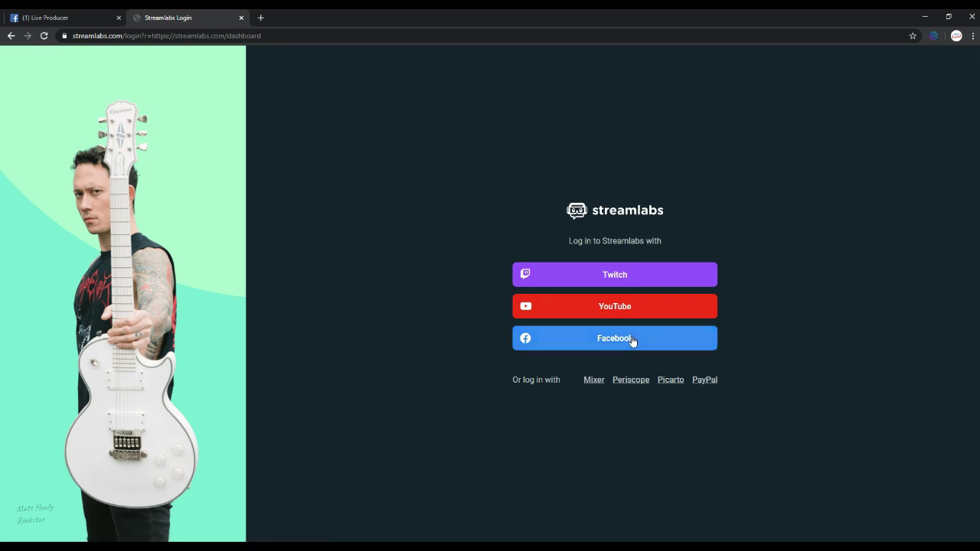
pyautogui.click(630, 341)
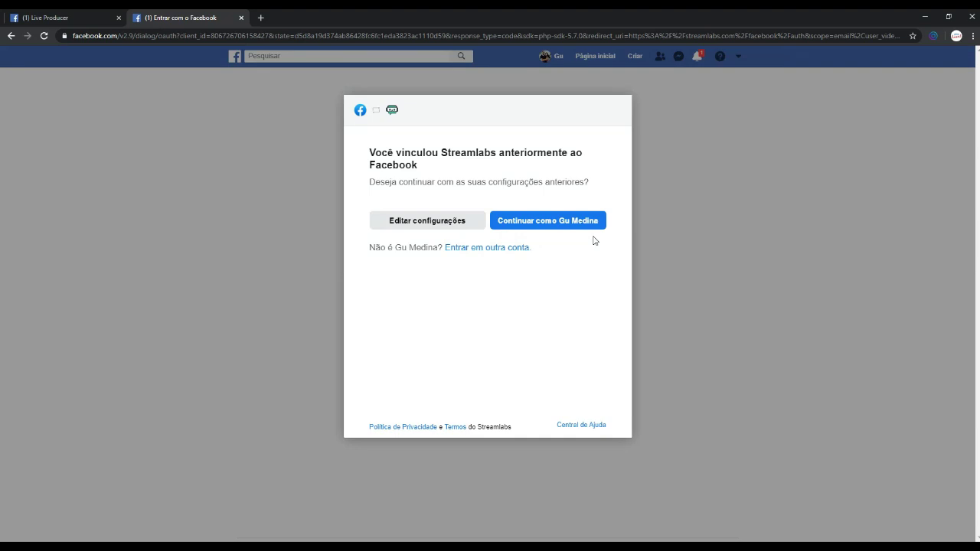
# Link Streamlabs to Facebook with the Teste de Transmissão page and all permissions granted.
pyautogui.click(504, 254)
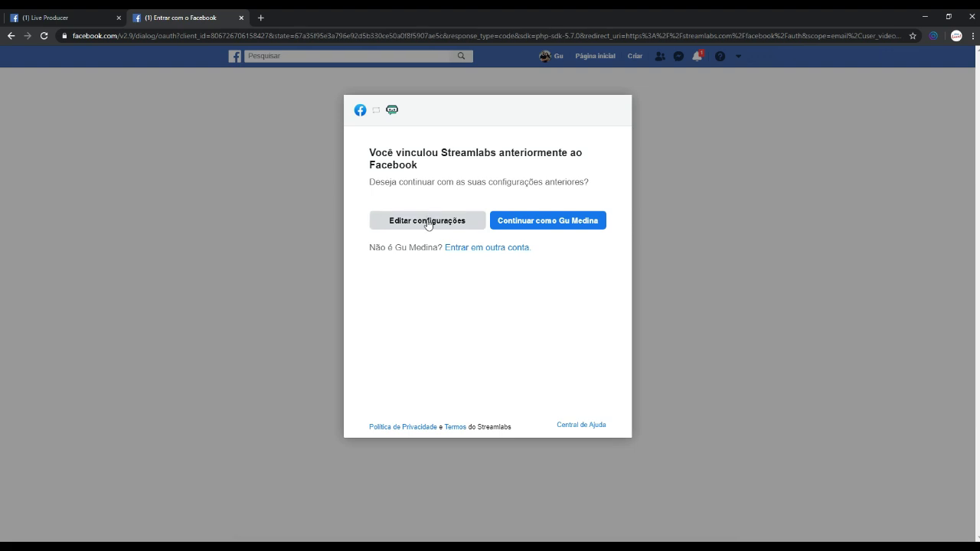
pyautogui.click(428, 222)
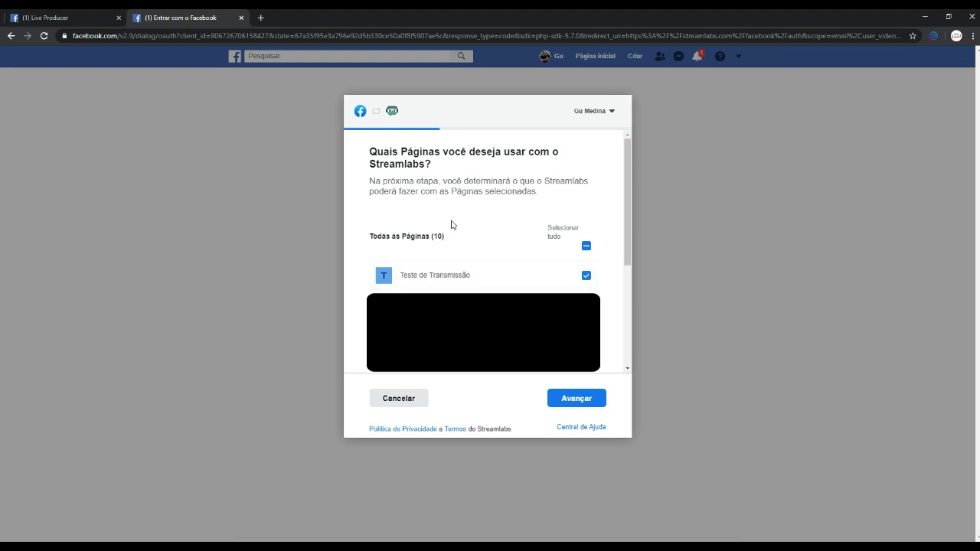
pyautogui.click(575, 401)
pyautogui.scroll(-1, 564, 315)
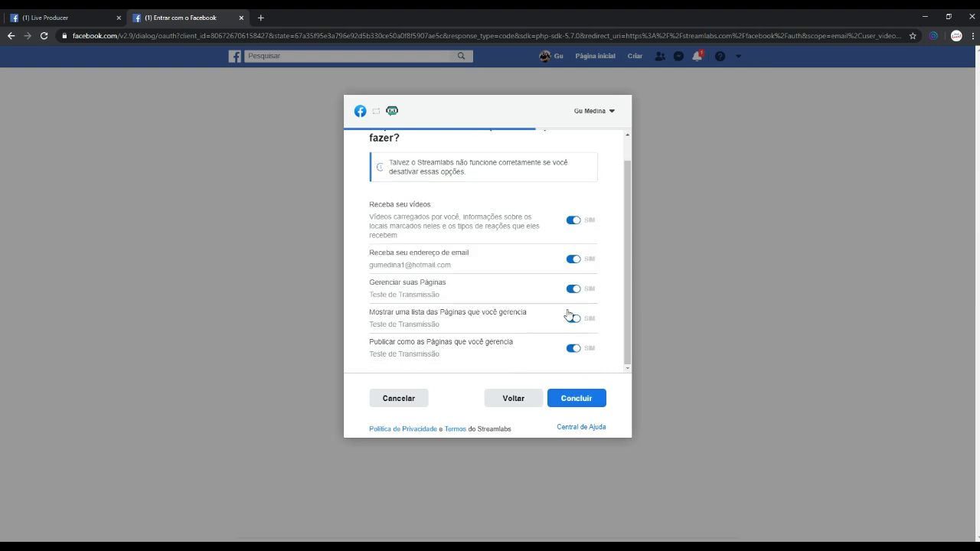
pyautogui.click(580, 406)
pyautogui.click(491, 250)
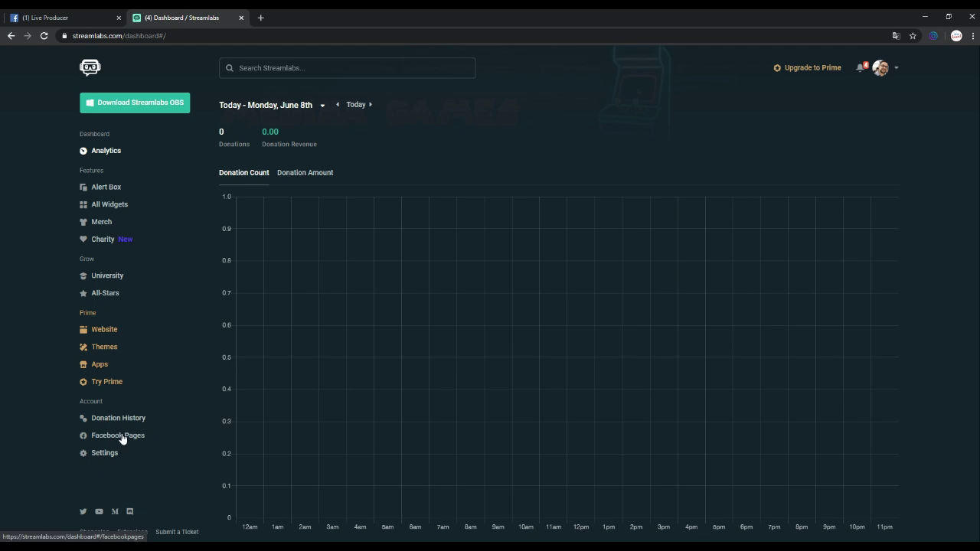
# Select Teste de Transmissão in the Facebook Pages preferences and save it.
pyautogui.click(129, 437)
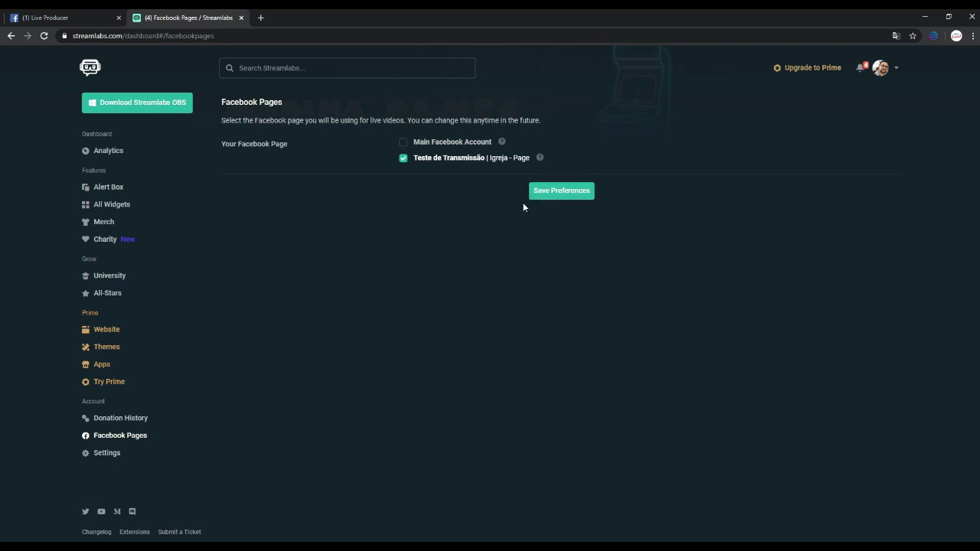
pyautogui.click(546, 194)
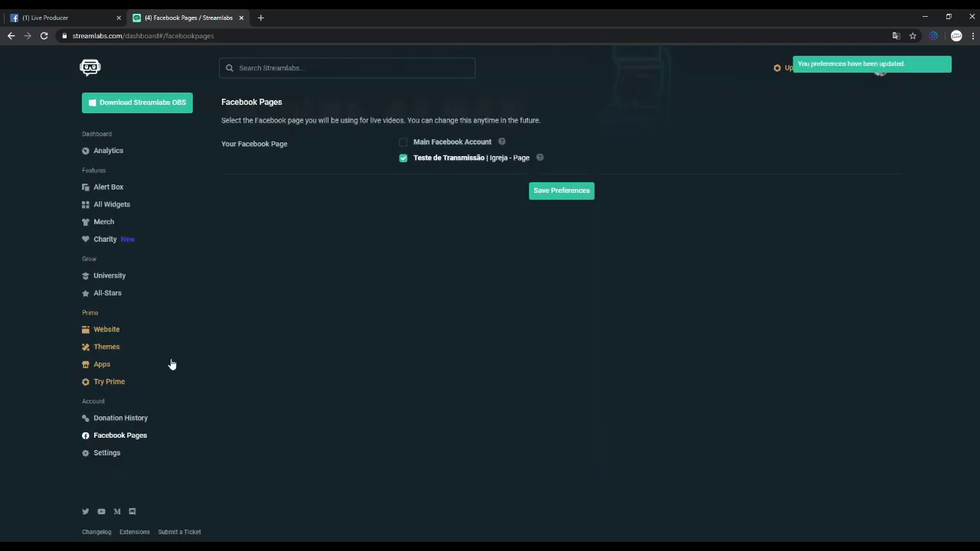
# Translate the All Widgets page into Portuguese and open the Janela de conversa widget.
pyautogui.click(120, 208)
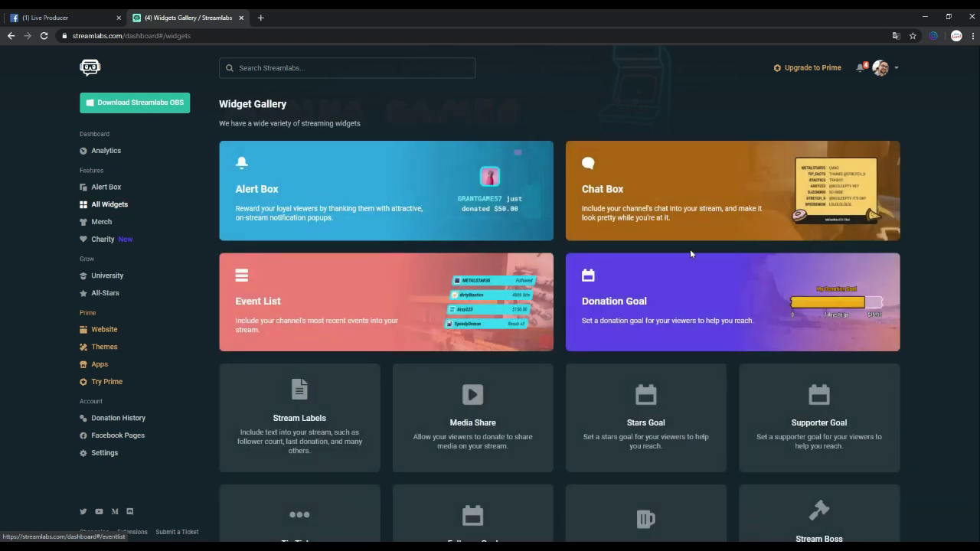
pyautogui.rightClick(925, 187)
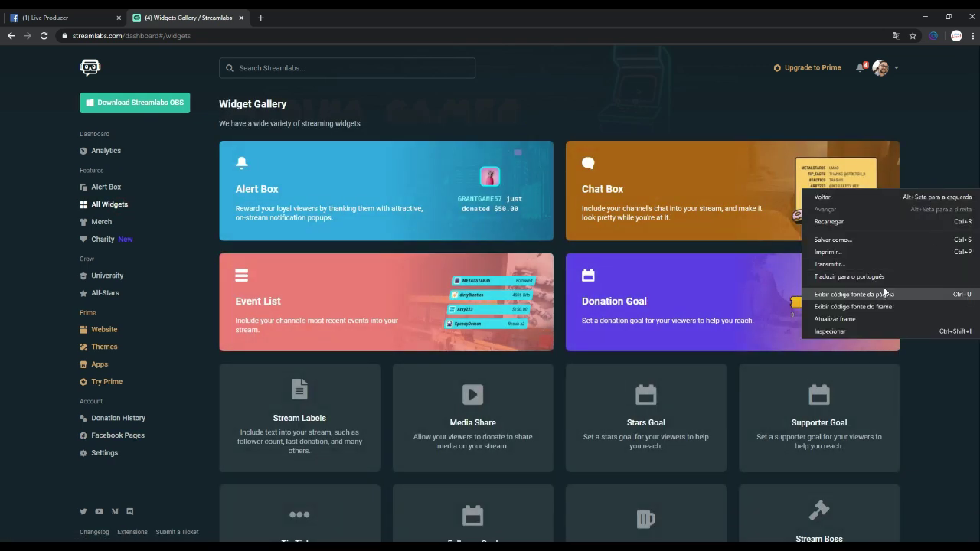
pyautogui.click(901, 276)
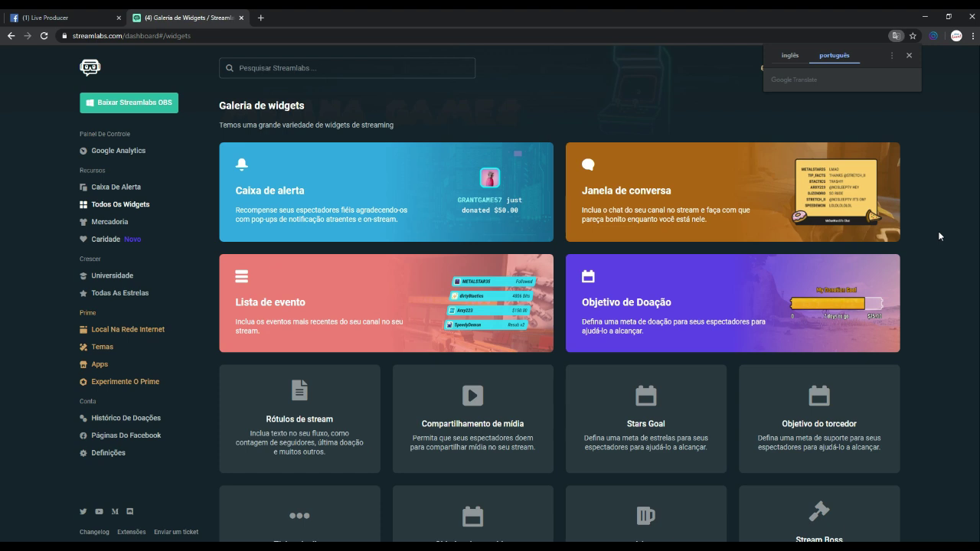
pyautogui.click(912, 107)
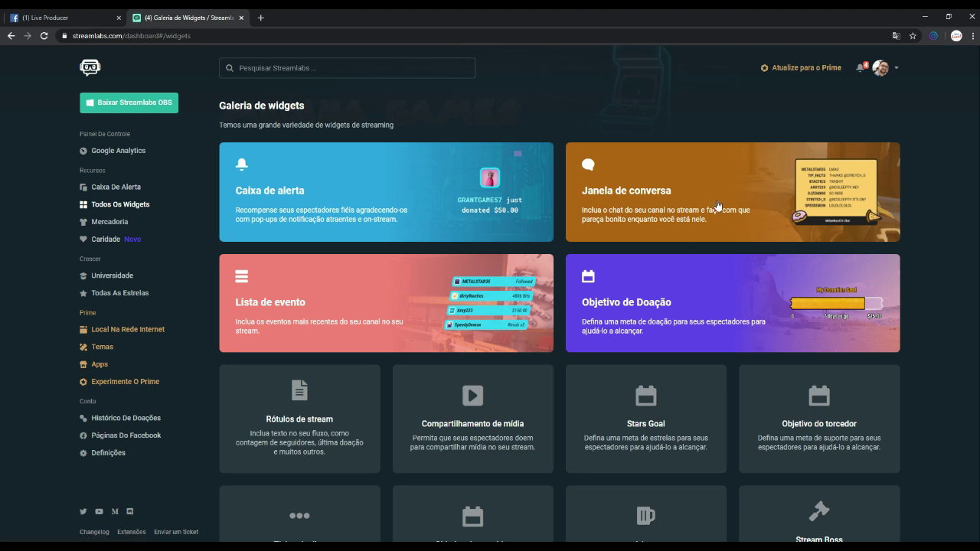
pyautogui.click(665, 199)
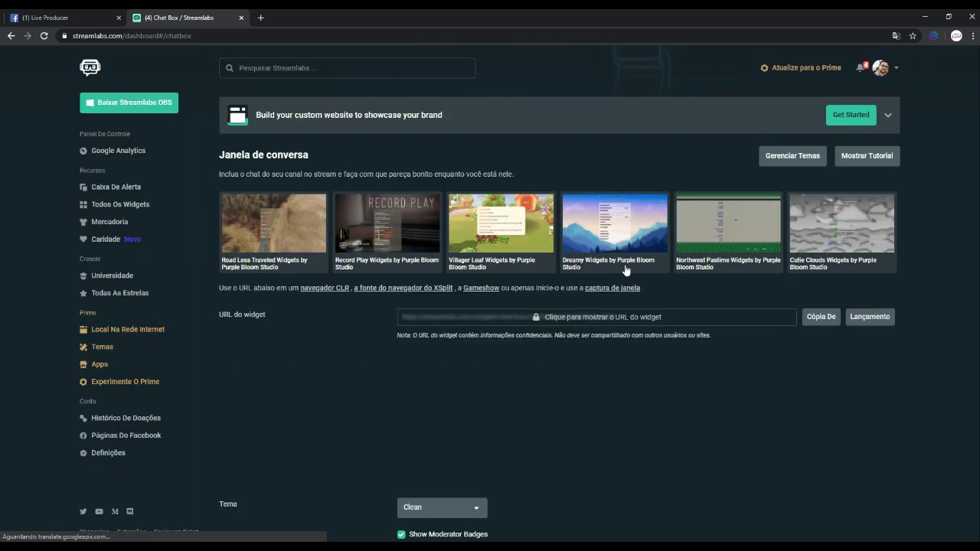
# Keep the Limpar chat box theme, raise the chat delay slightly, and save the settings.
pyautogui.scroll(-2, 342, 322)
pyautogui.scroll(-3, 341, 322)
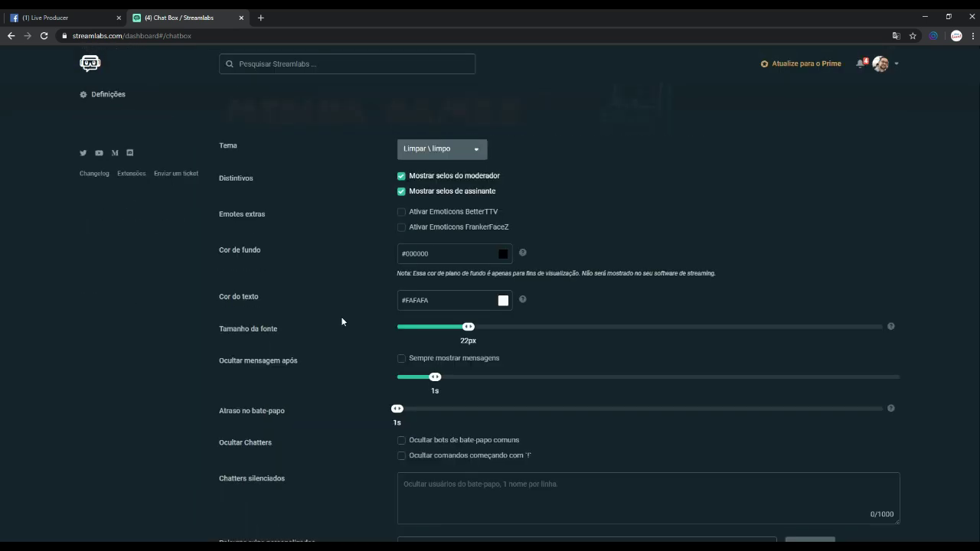
pyautogui.scroll(1, 394, 302)
pyautogui.scroll(1, 602, 288)
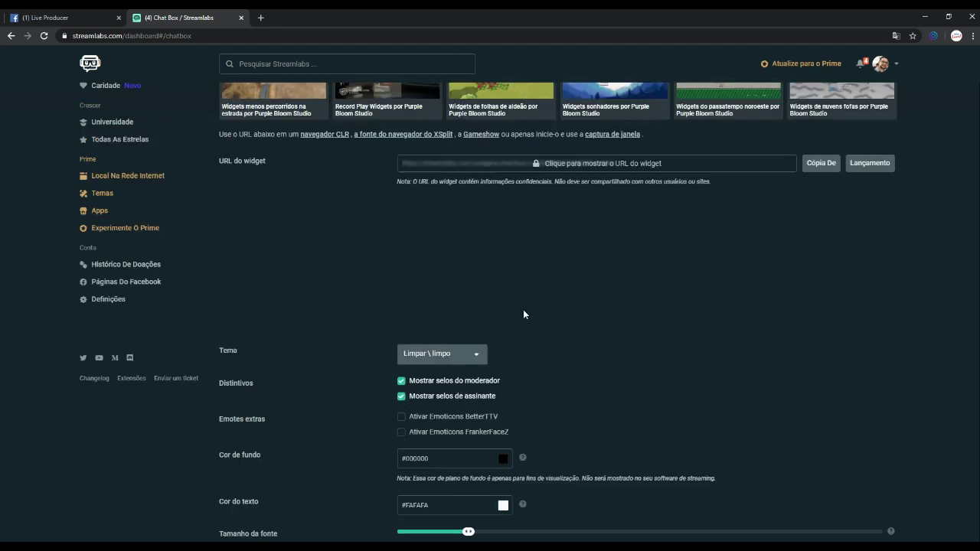
pyautogui.click(457, 355)
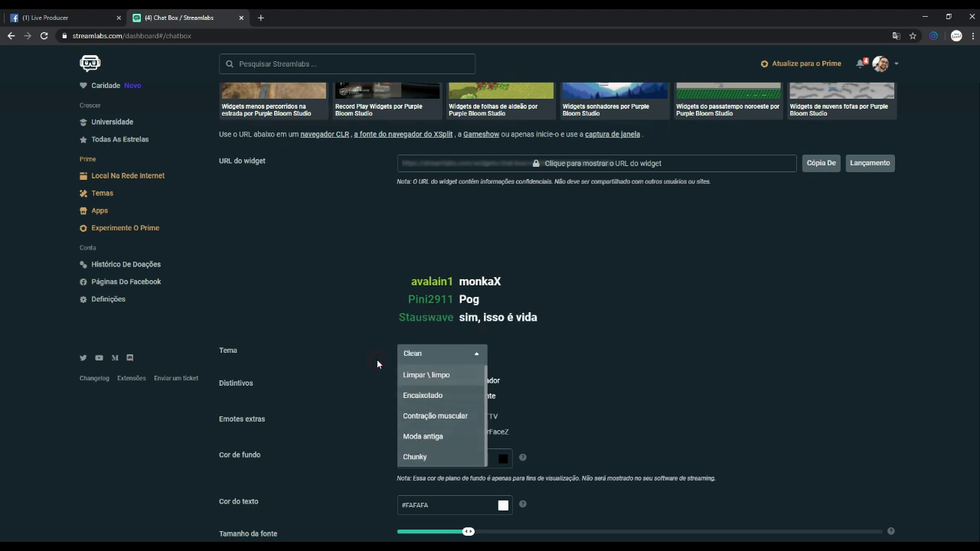
pyautogui.press('Return')
pyautogui.scroll(-2, 771, 300)
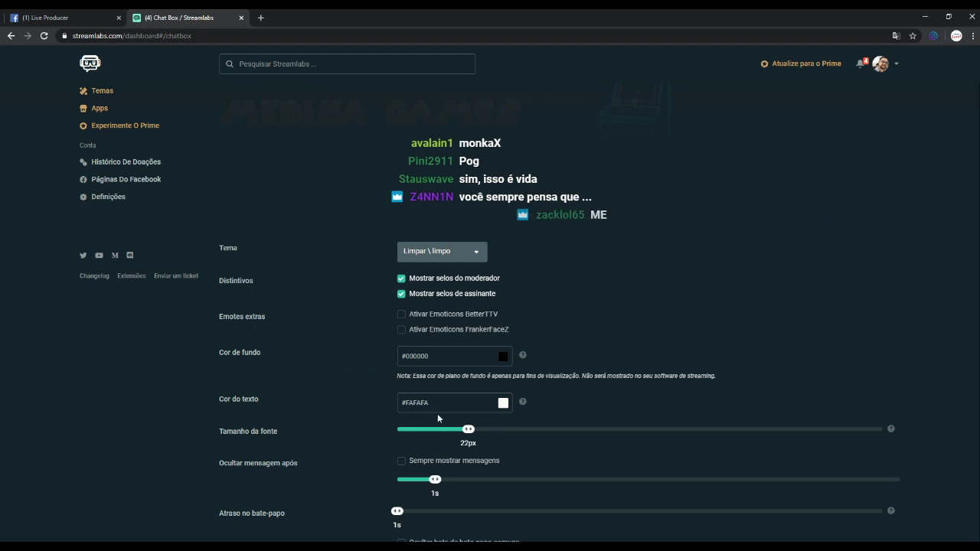
pyautogui.scroll(-2, 412, 398)
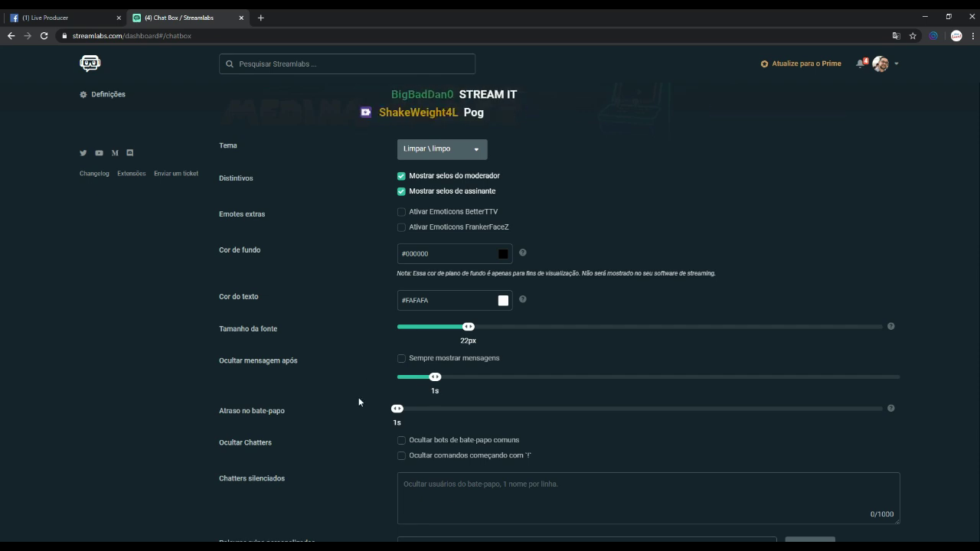
pyautogui.moveTo(397, 408)
pyautogui.mouseDown()
pyautogui.moveTo(416, 409)
pyautogui.moveTo(386, 407)
pyautogui.mouseUp()
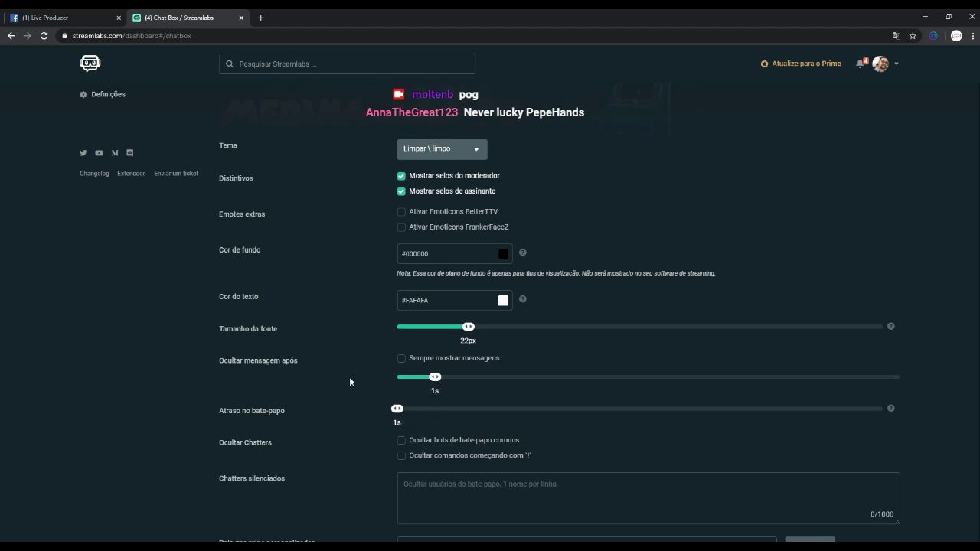
pyautogui.scroll(-1, 349, 373)
pyautogui.scroll(4, 349, 375)
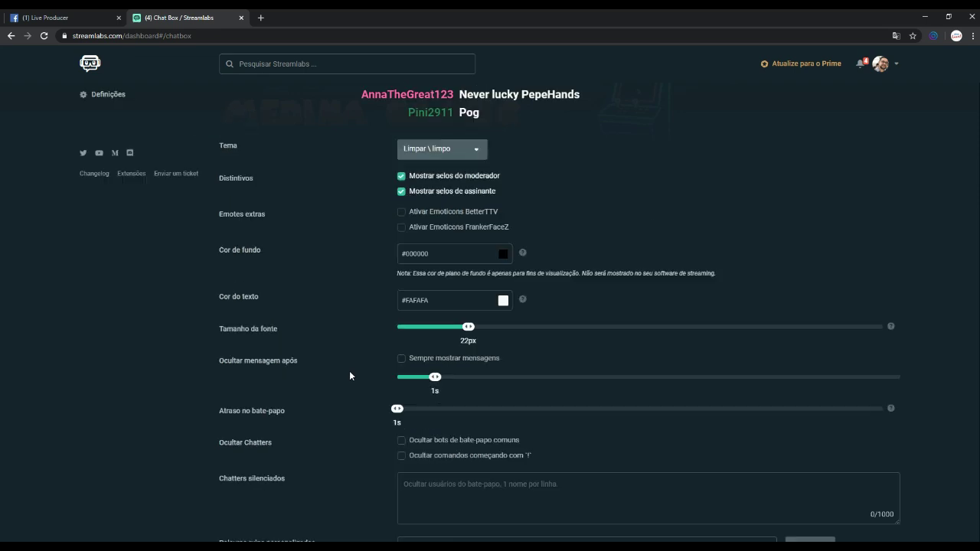
pyautogui.scroll(-4, 522, 341)
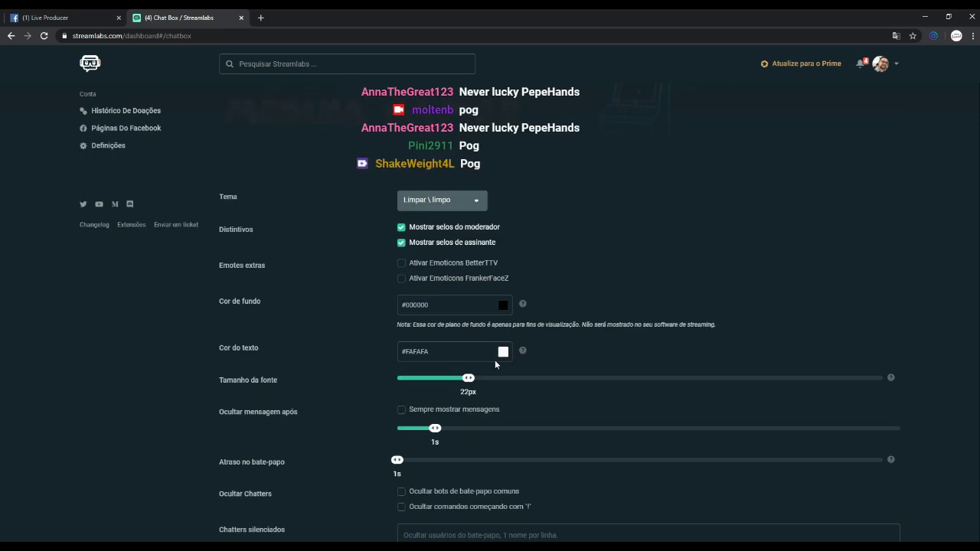
pyautogui.click(565, 525)
# Copy the chat box widget URL, close the Streamlabs tab, and switch to OBS Studio.
pyautogui.scroll(4, 642, 281)
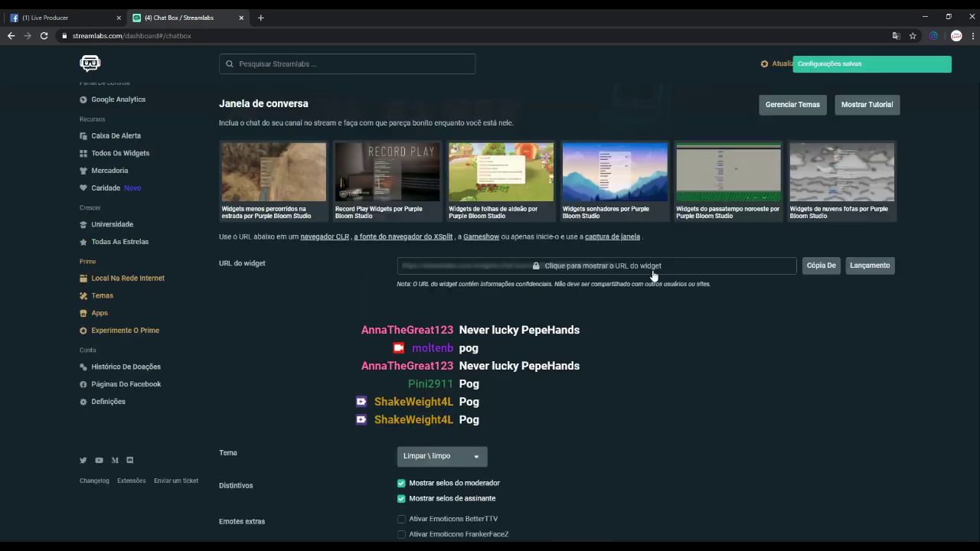
pyautogui.click(820, 268)
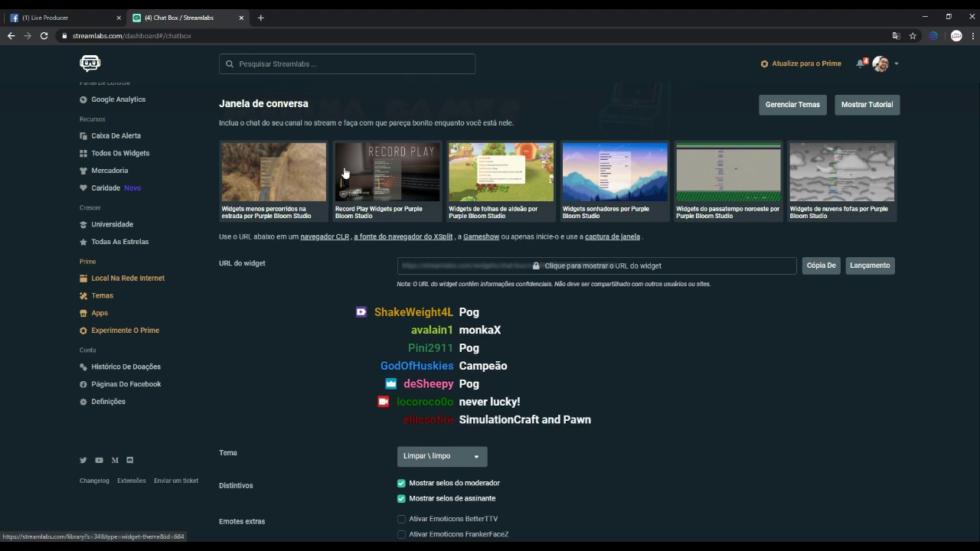
pyautogui.click(242, 18)
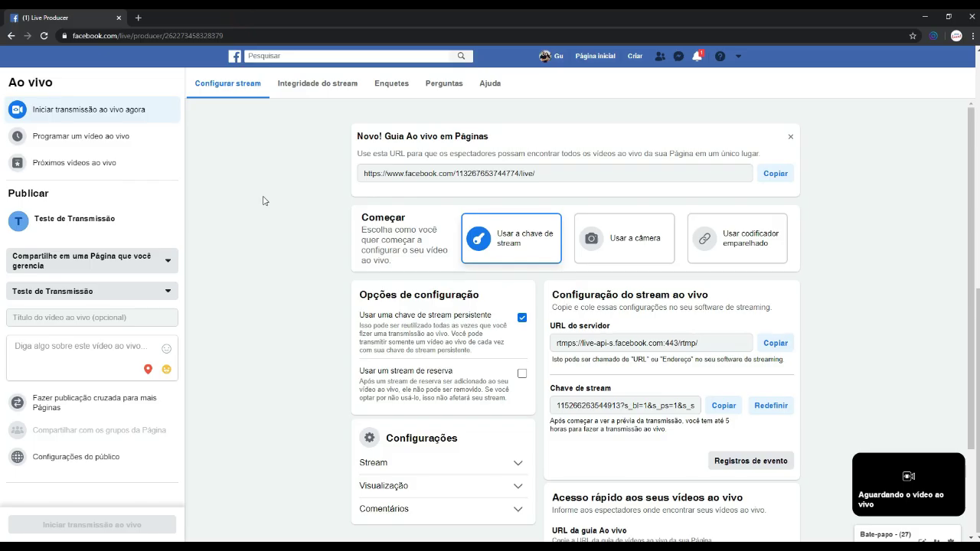
pyautogui.hotkey('alt', 'Tab')
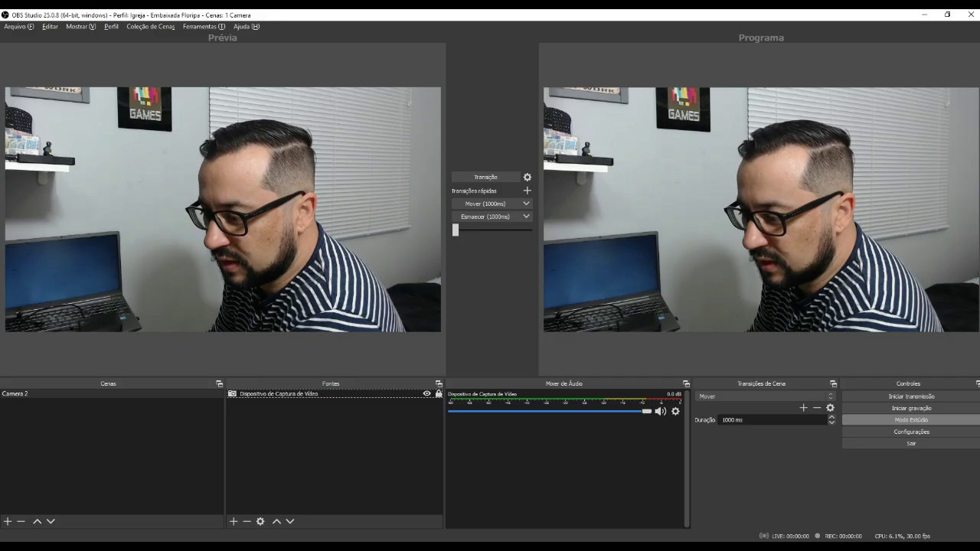
# Add a Navegador browser source with the chat box URL, sized 1000 × 1000.
pyautogui.click(234, 523)
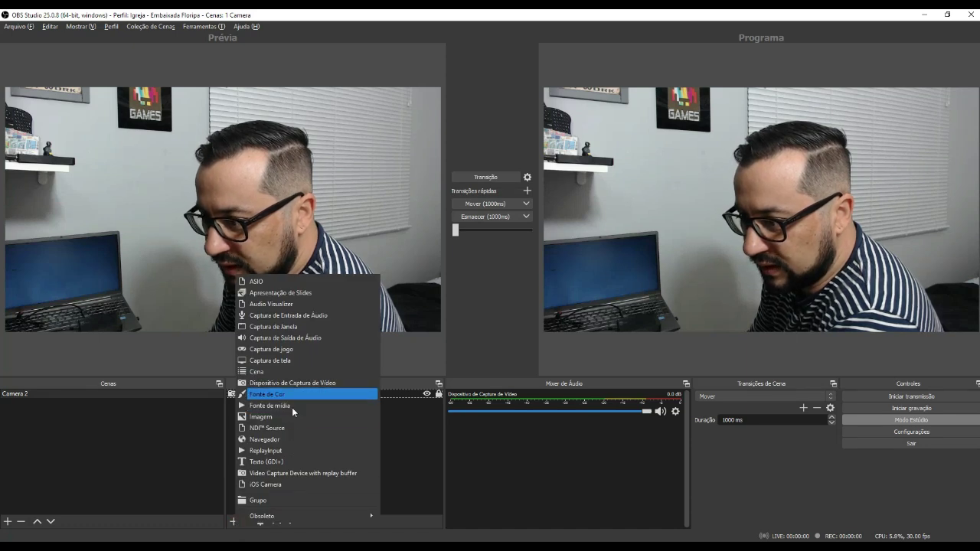
pyautogui.click(285, 439)
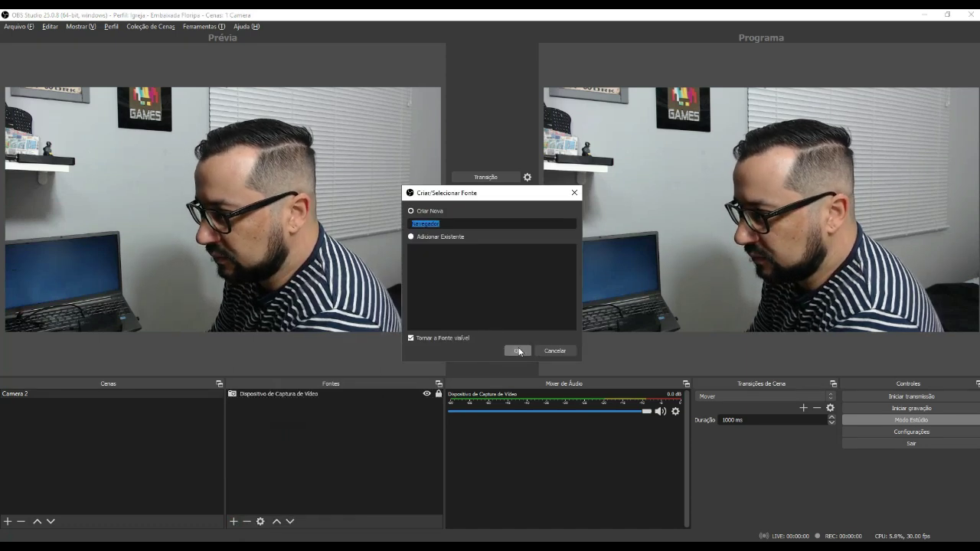
pyautogui.click(517, 351)
pyautogui.moveTo(390, 327); pyautogui.dragTo(199, 331)
pyautogui.write('https://streamlabs.com/widgets/chat-box/v1/E960BF0977857F6A42DA')
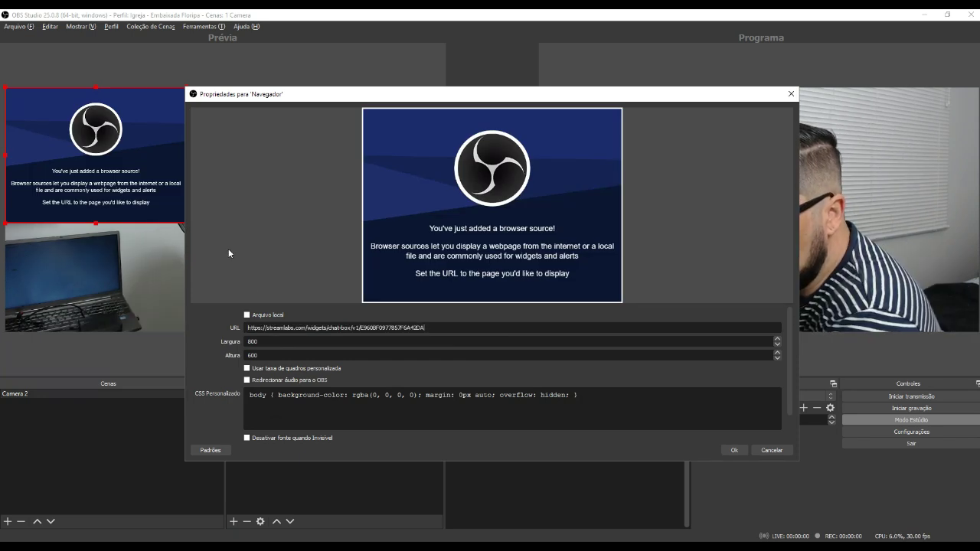
pyautogui.moveTo(330, 95); pyautogui.dragTo(438, 98)
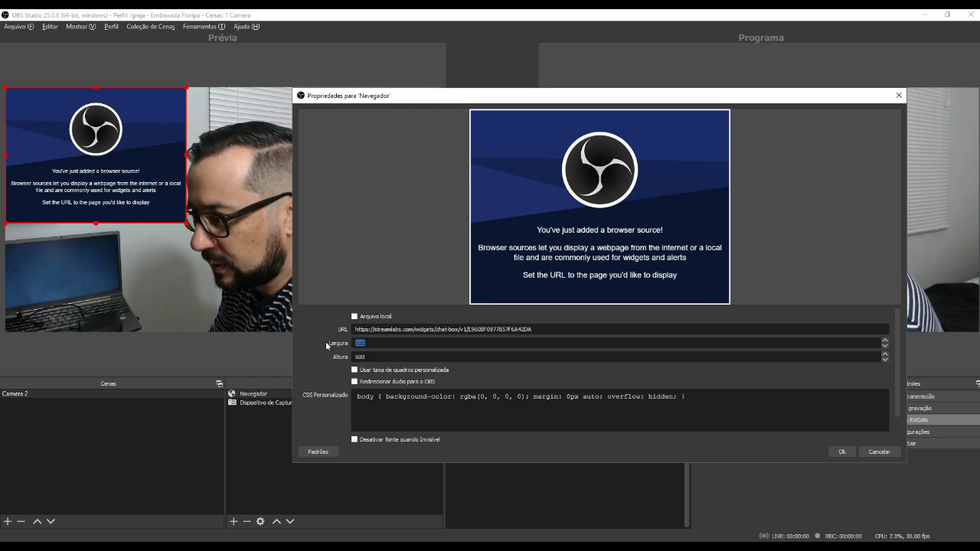
pyautogui.write('1000')
pyautogui.press('Tab')
pyautogui.write('1000')
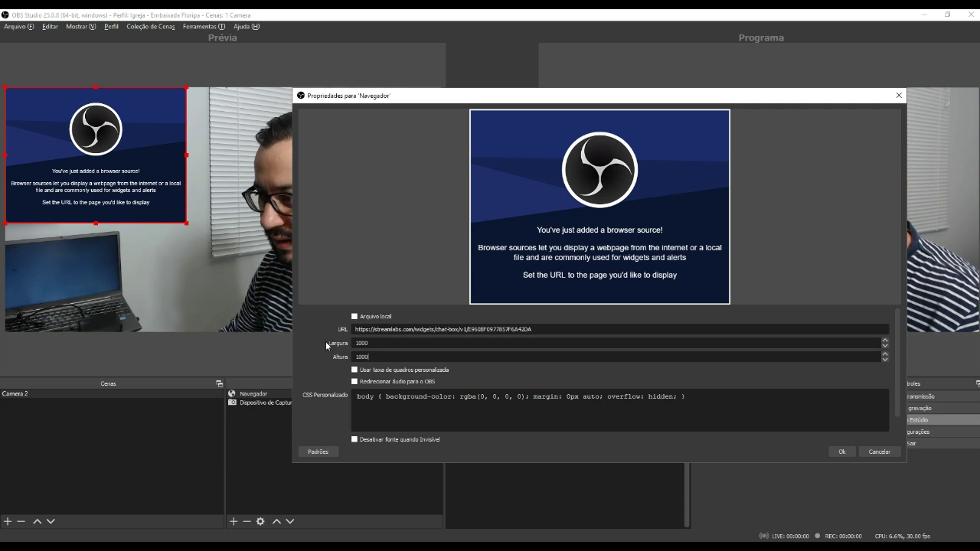
pyautogui.click(839, 451)
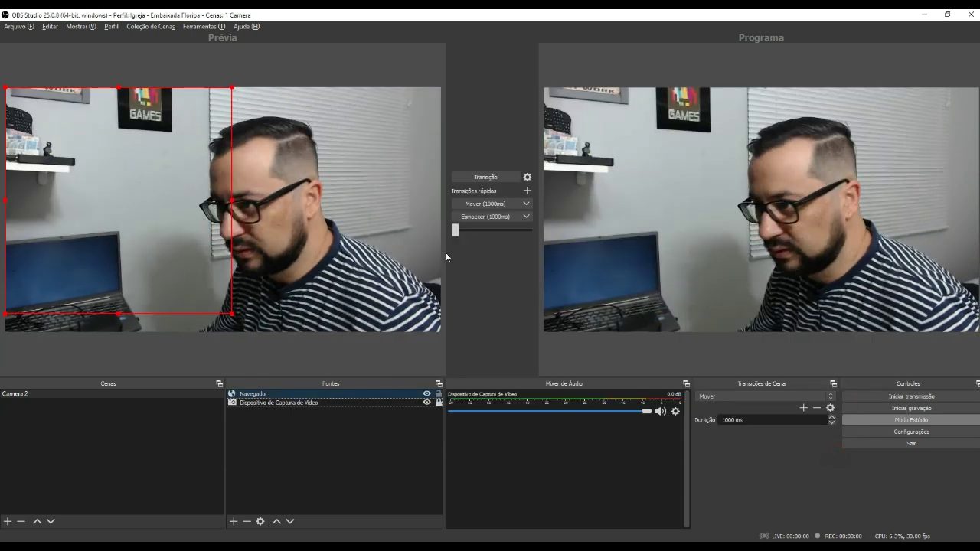
# Move the chat box source slightly lower over the camera, then go to Live Producer.
pyautogui.moveTo(167, 228)
pyautogui.mouseDown()
pyautogui.moveTo(174, 253)
pyautogui.moveTo(170, 243)
pyautogui.mouseUp()
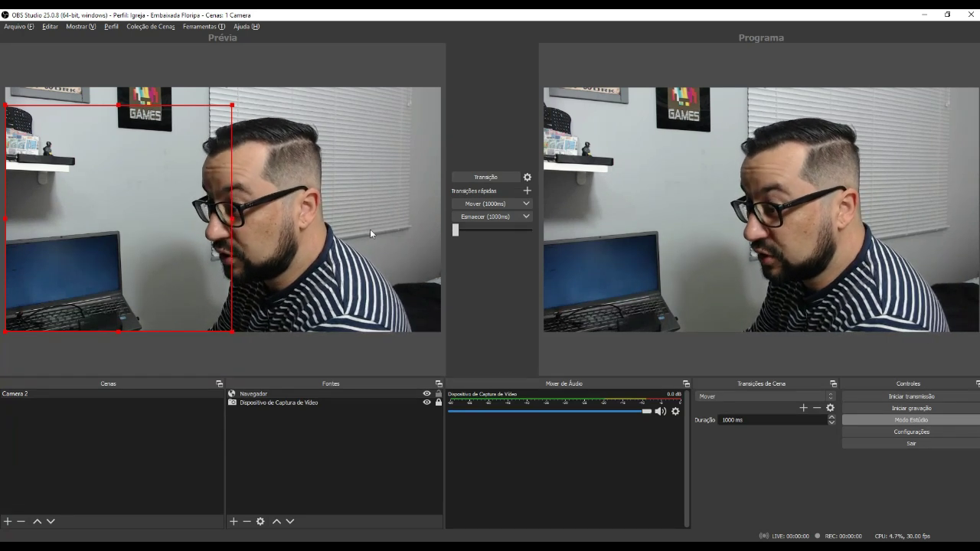
pyautogui.click(114, 535)
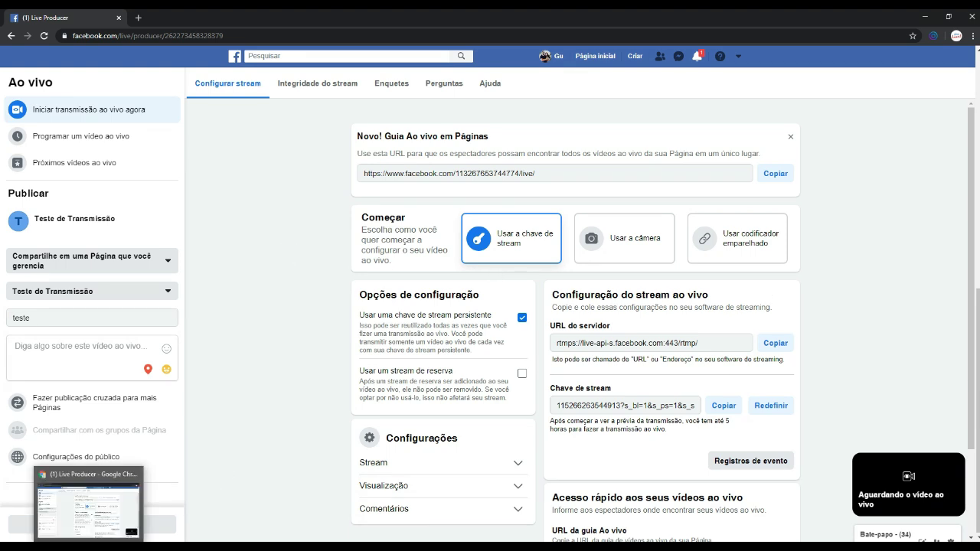
# Start the OBS stream to Facebook, confirm with Sim, and return to Live Producer.
pyautogui.click(89, 506)
pyautogui.click(868, 397)
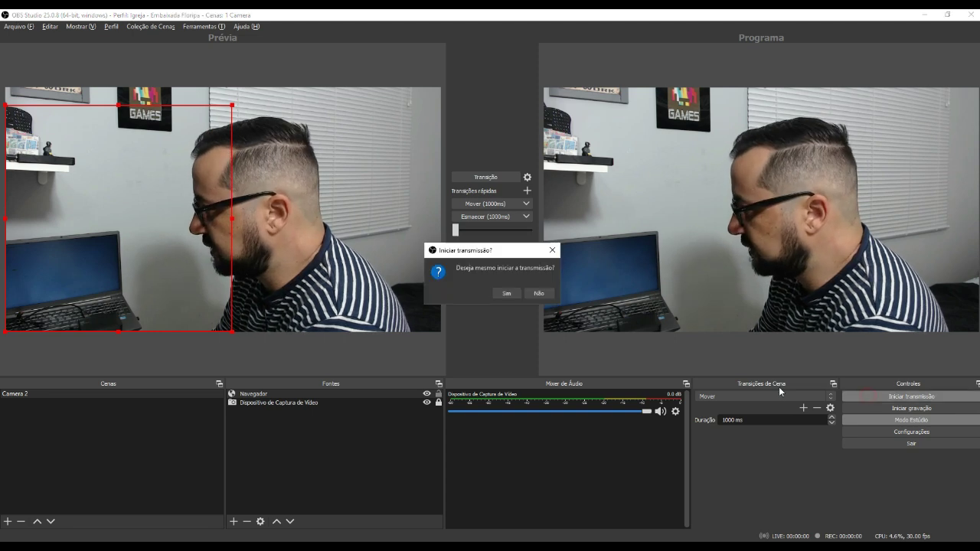
pyautogui.click(514, 294)
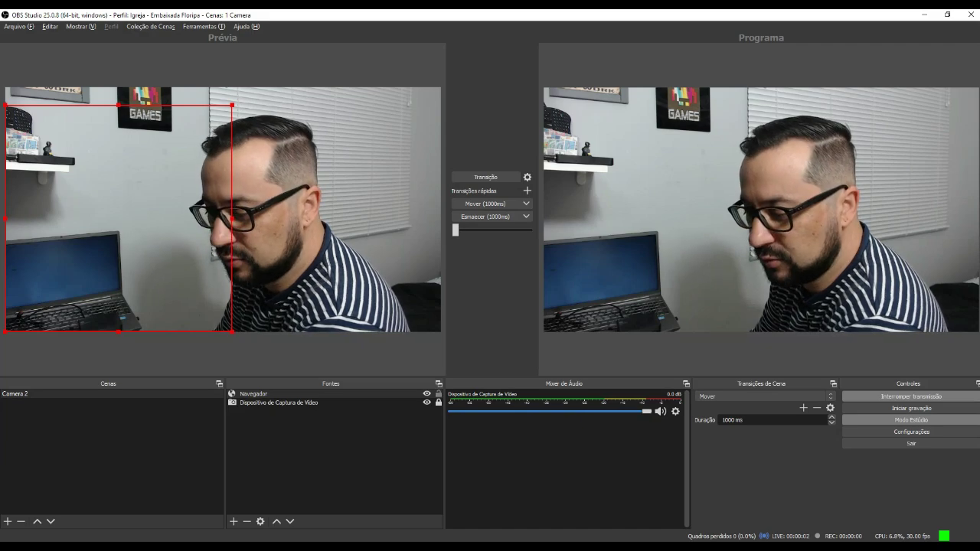
pyautogui.click(90, 505)
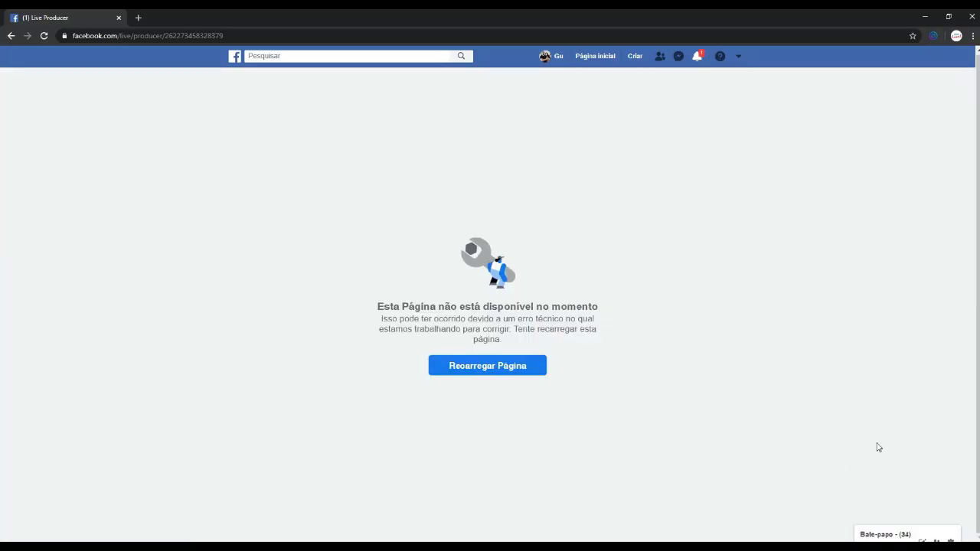
# Reload Live Producer, copy the live video's URL, and open it in the browser.
pyautogui.click(520, 375)
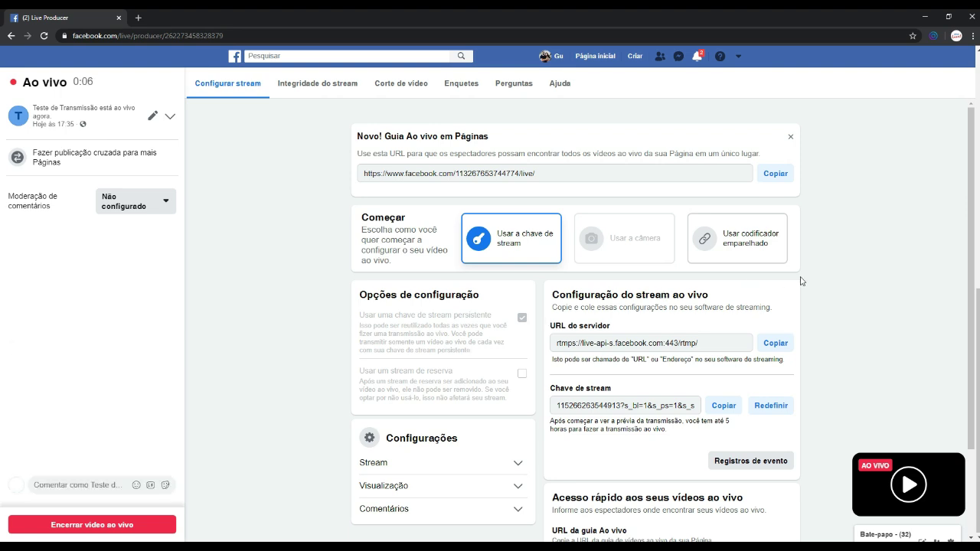
pyautogui.scroll(-2, 878, 306)
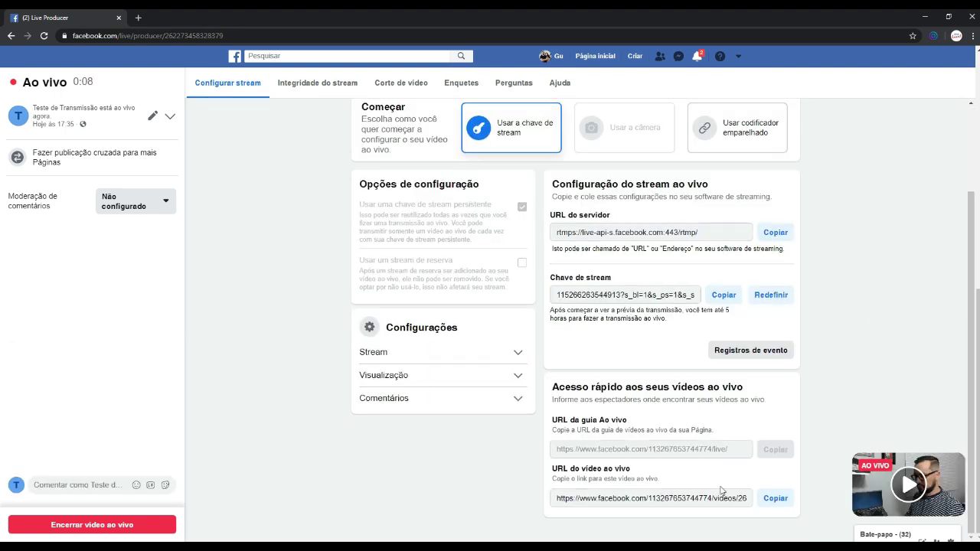
pyautogui.click(775, 499)
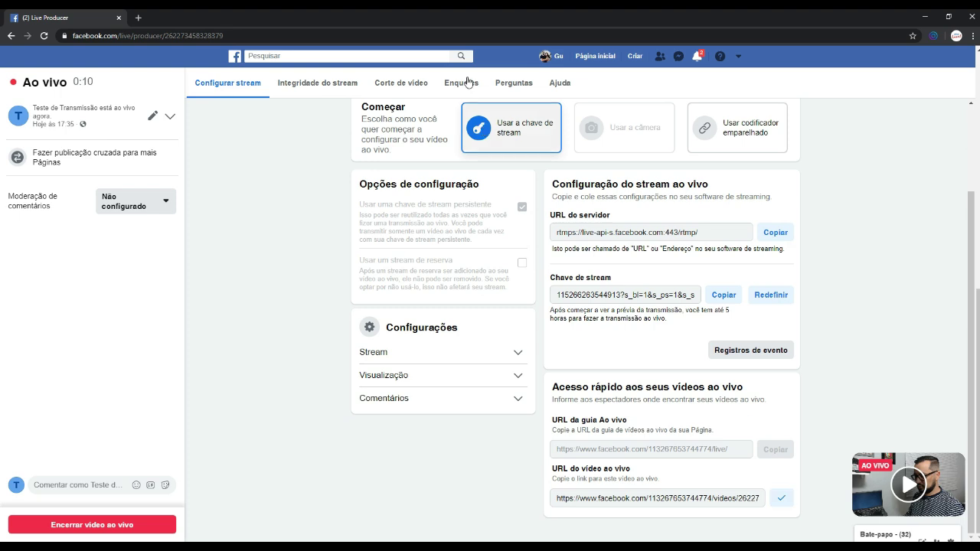
pyautogui.click(278, 35)
pyautogui.hotkey('ctrl', 'v')
pyautogui.press('Return')
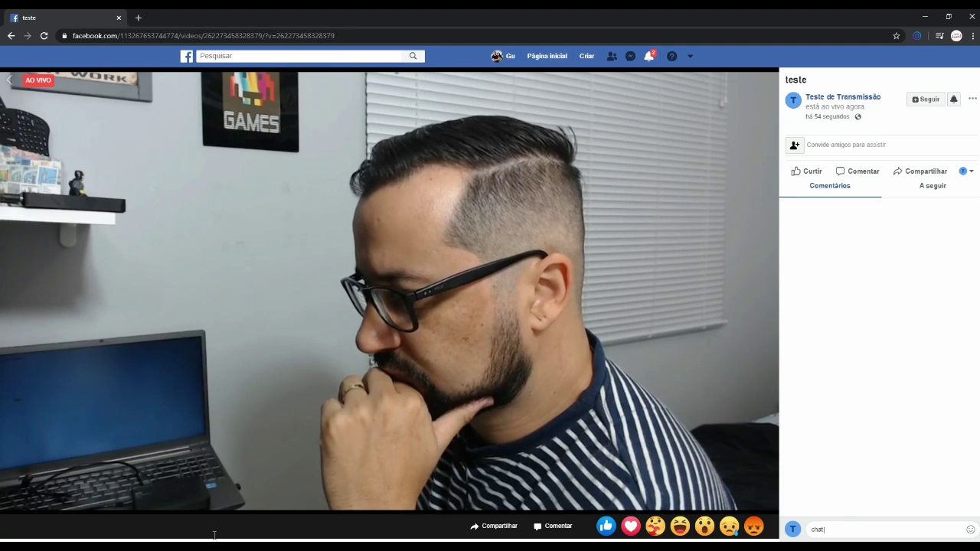
# Return to OBS Studio to see the Facebook comment in the chat box overlay.
pyautogui.click(112, 503)
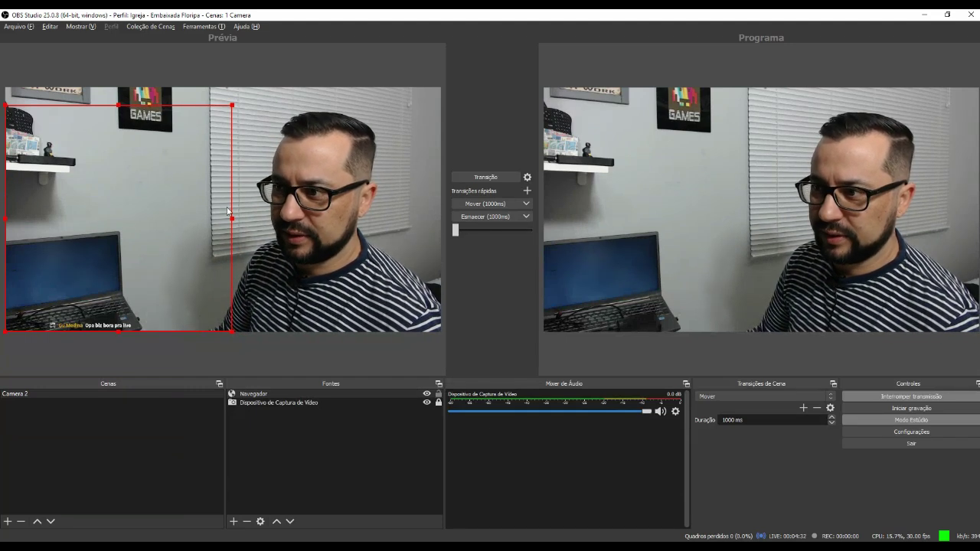
# Enlarge and raise the Navegador chat source, crop off its top, and widen it across the camera.
pyautogui.moveTo(232, 218); pyautogui.dragTo(282, 217)
pyautogui.moveTo(191, 261); pyautogui.dragTo(192, 206)
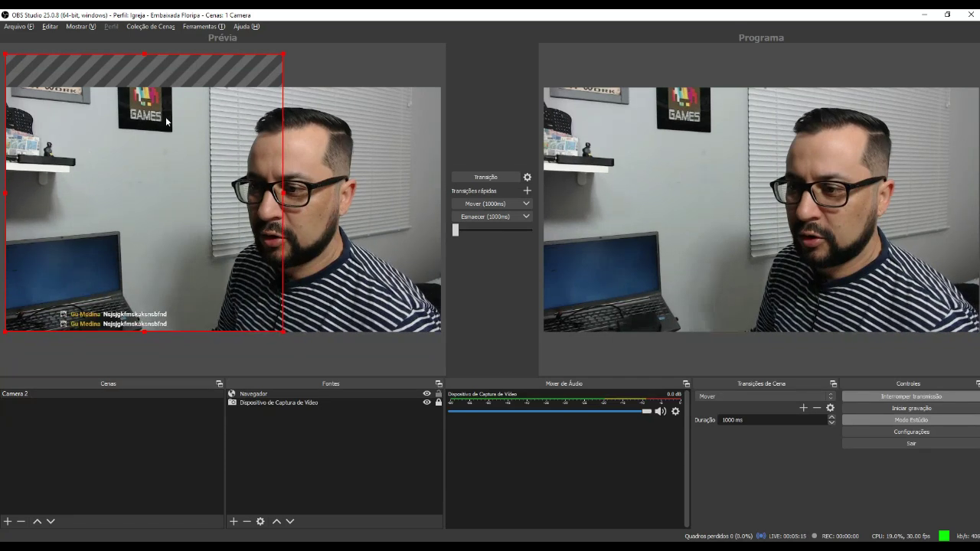
pyautogui.moveTo(144, 53); pyautogui.dragTo(138, 312)
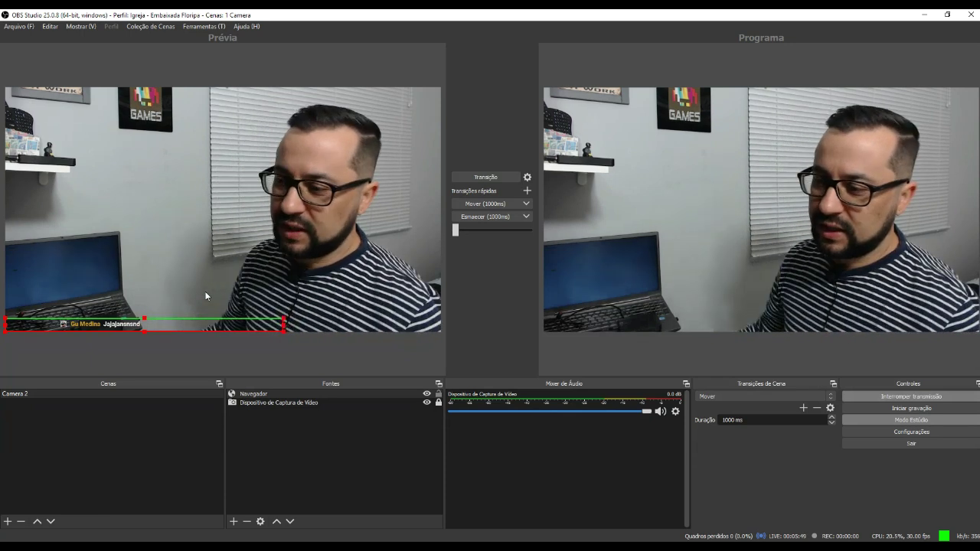
pyautogui.moveTo(286, 322); pyautogui.dragTo(224, 319)
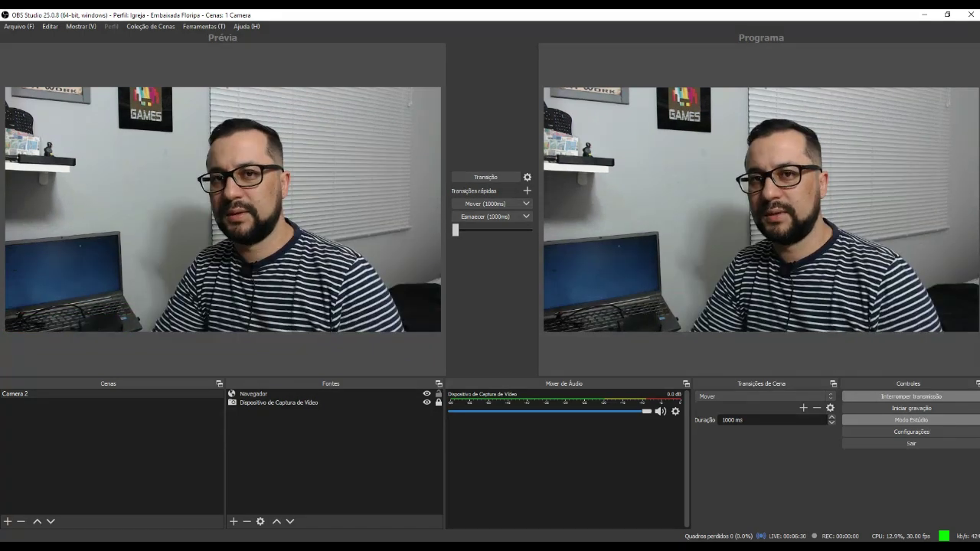